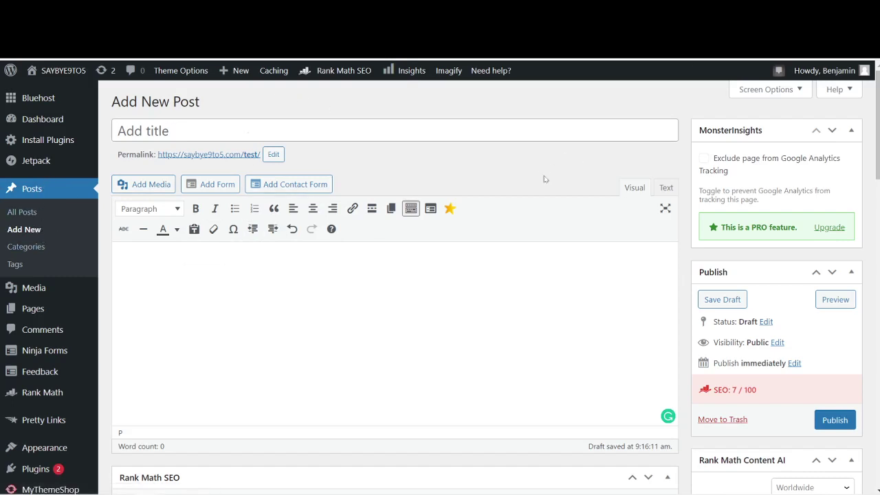
Title the new post "Testing" and enter a one-line greeting with the author's first name in the body, followed by a new line
click(252, 131)
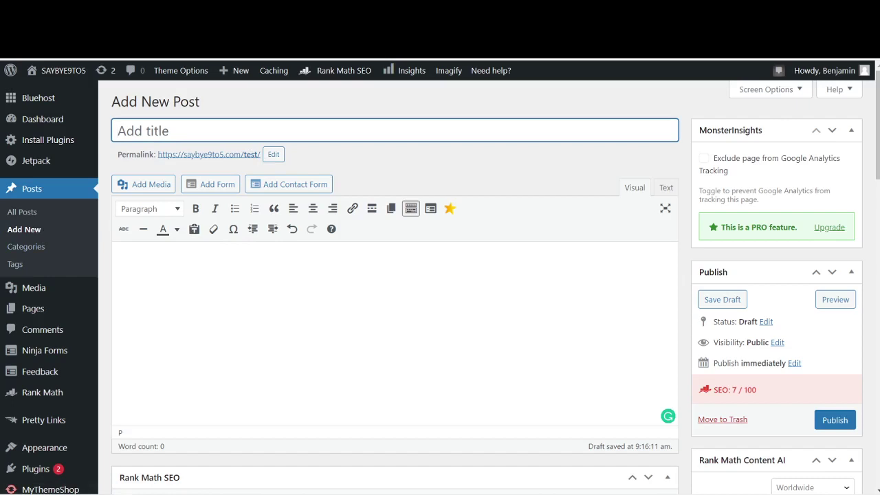
text(Testing)
click(206, 268)
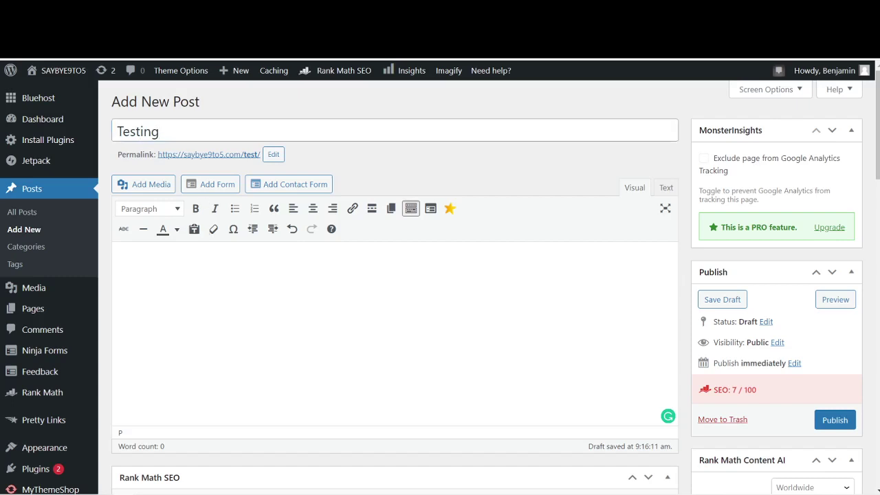
text(hi this is benjamin here)
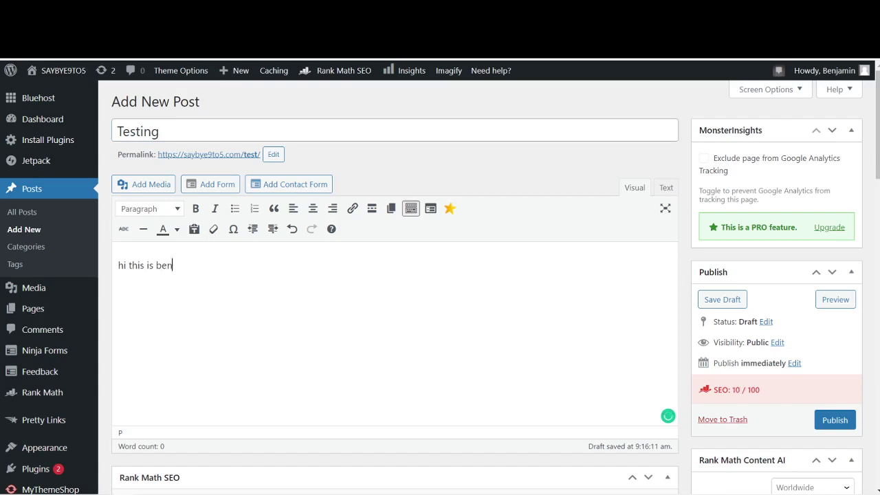
key(Return)
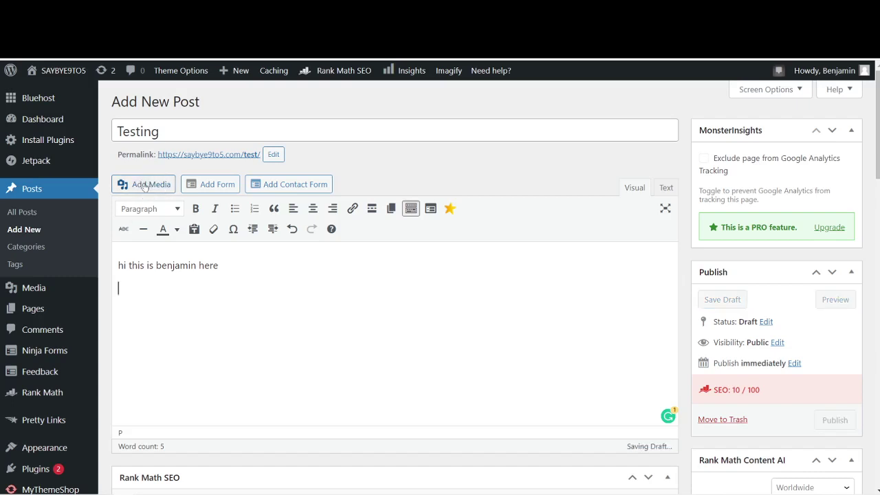
Upload the image 123.PNG from the Desktop to the media library through the post's Add Media dialog
click(145, 185)
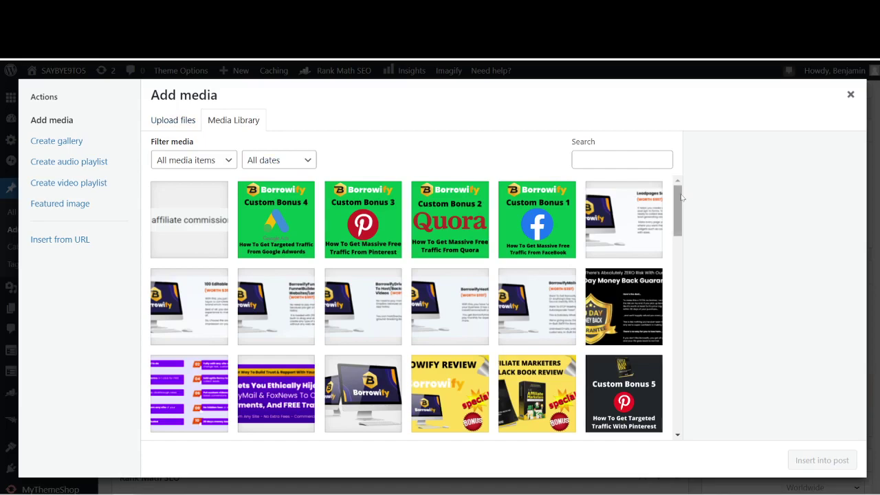
mouse_move(684, 199)
mouse_down()
mouse_move(686, 403)
mouse_move(679, 196)
mouse_up()
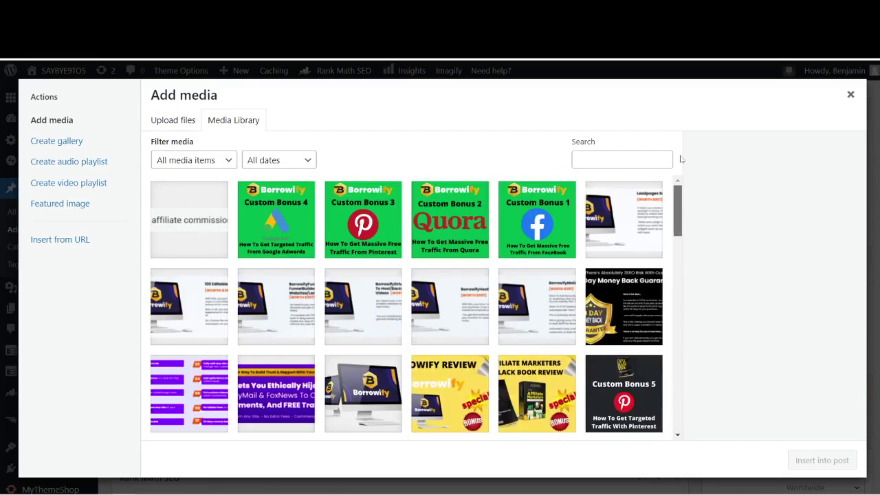
click(174, 123)
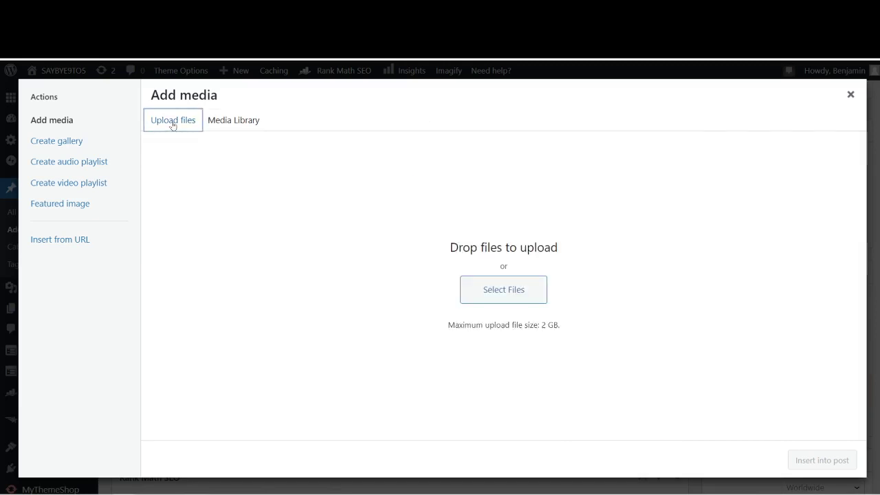
click(517, 301)
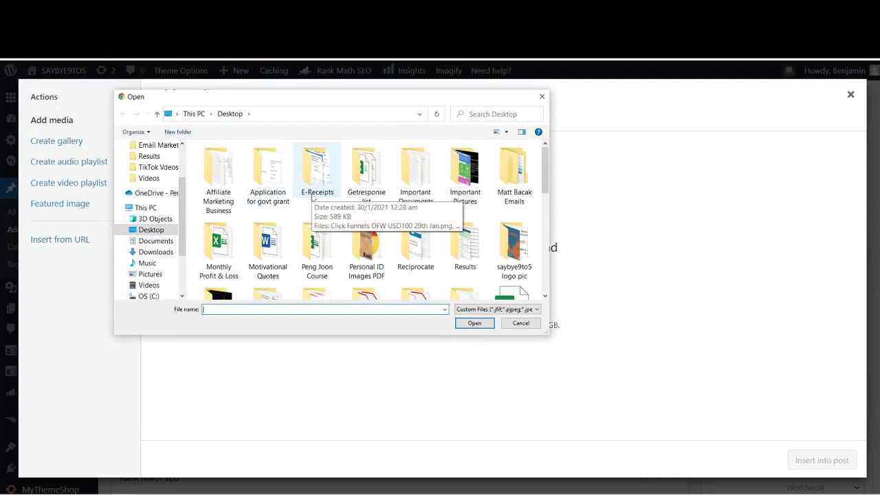
scroll(313, 196, down, 2)
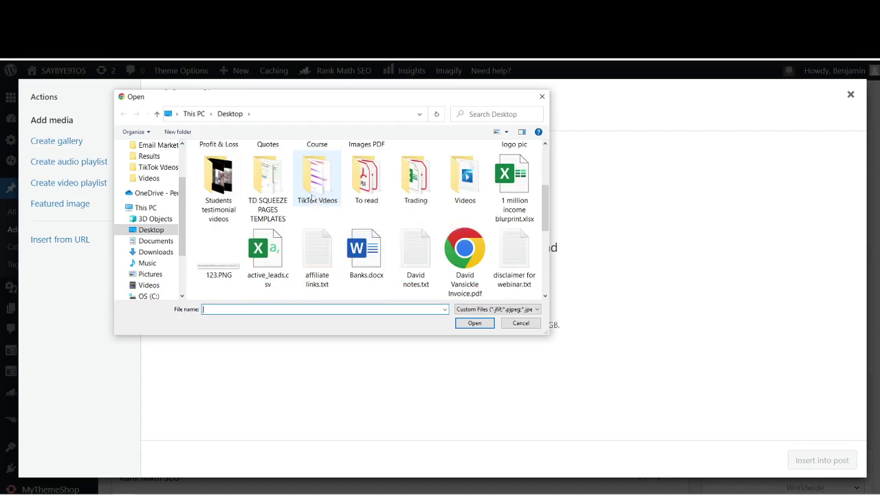
click(224, 269)
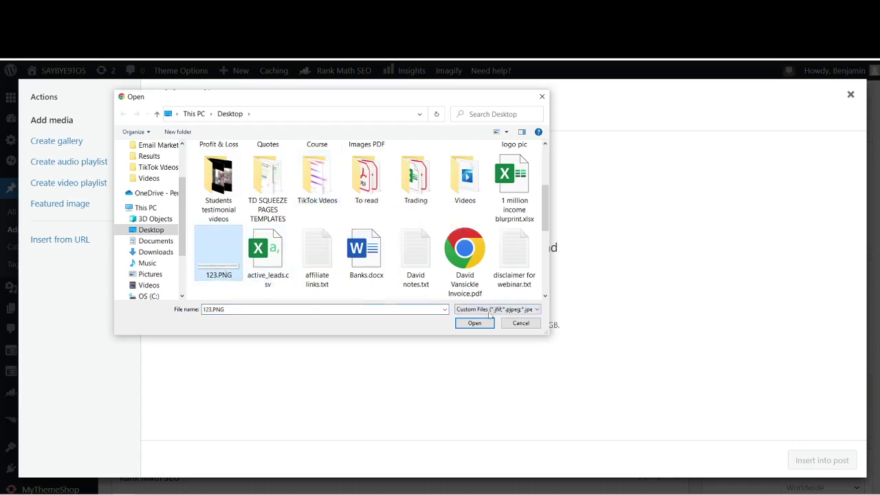
click(474, 324)
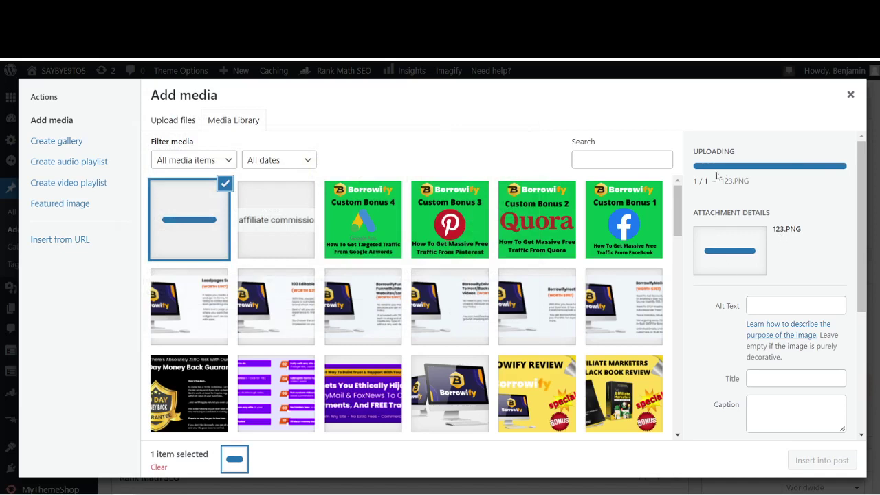
Review the uploaded image's link and size options, and insert it into the post centered at Full Size – 400 × 51
scroll(724, 311, down, 5)
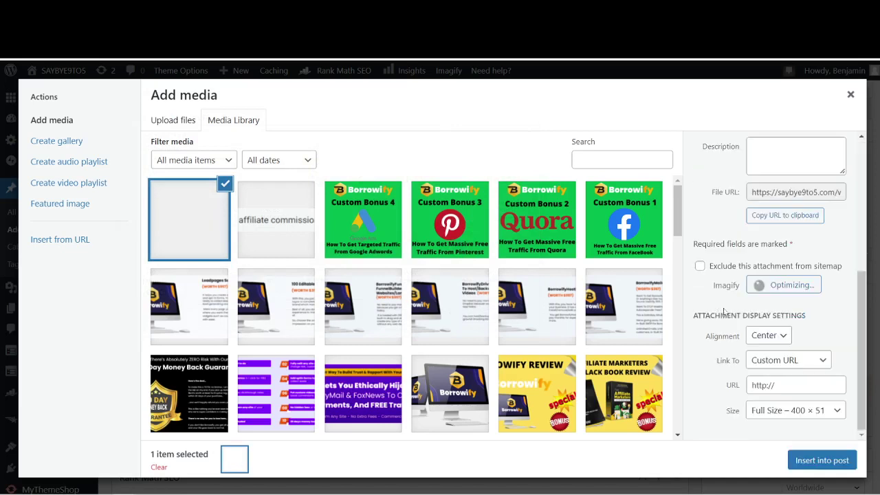
scroll(724, 250, up, 3)
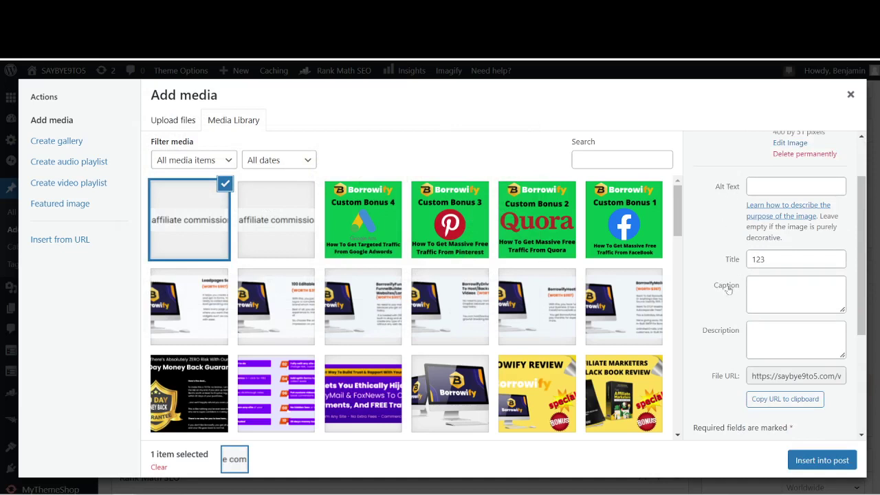
scroll(710, 346, down, 2)
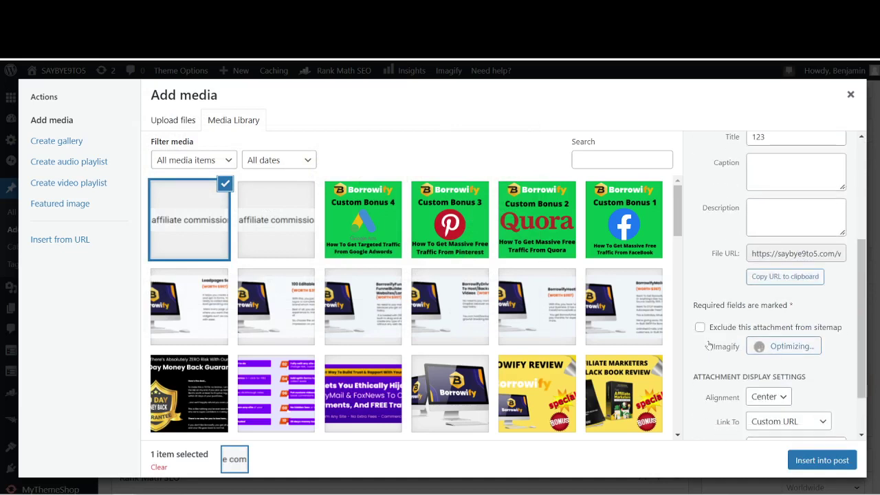
scroll(709, 346, down, 1)
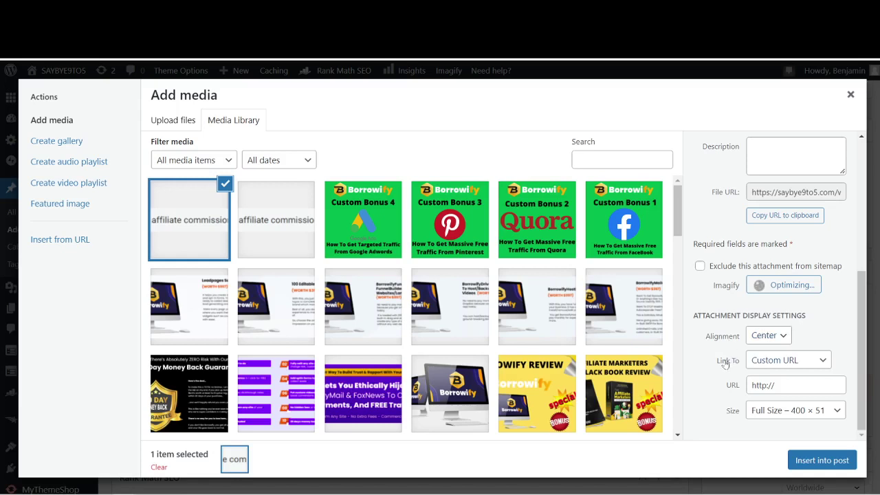
click(779, 359)
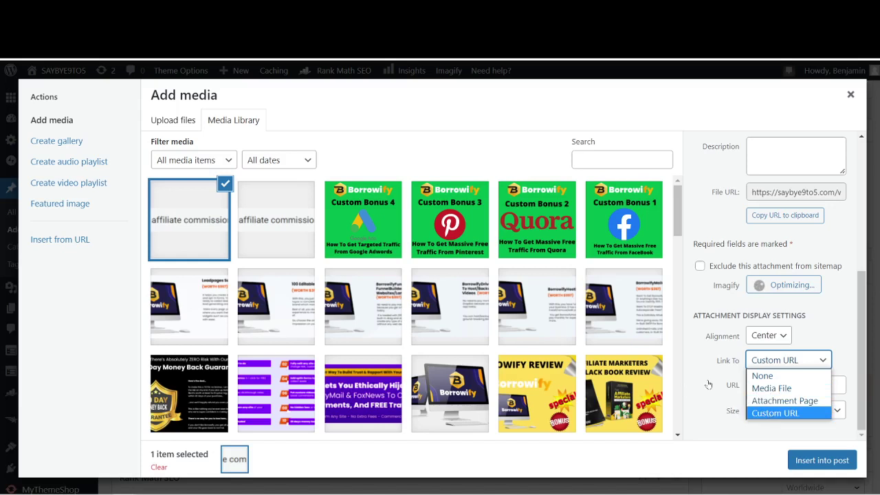
click(670, 354)
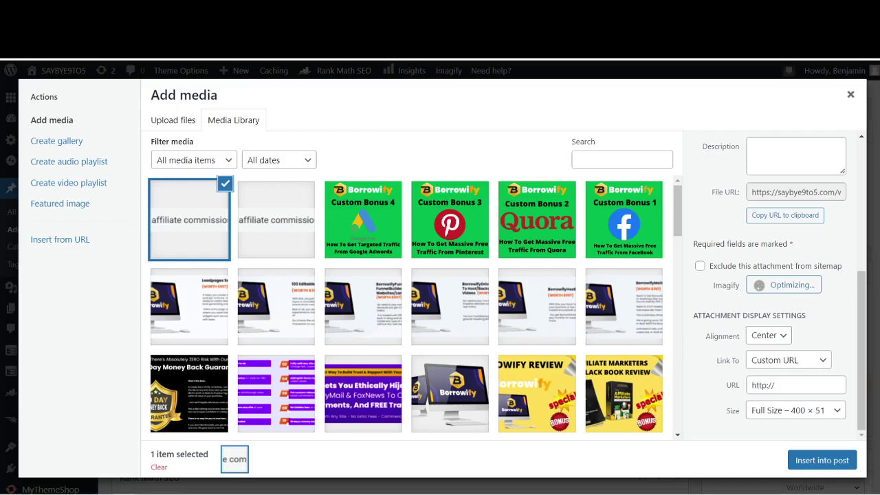
drag(777, 385, 751, 385)
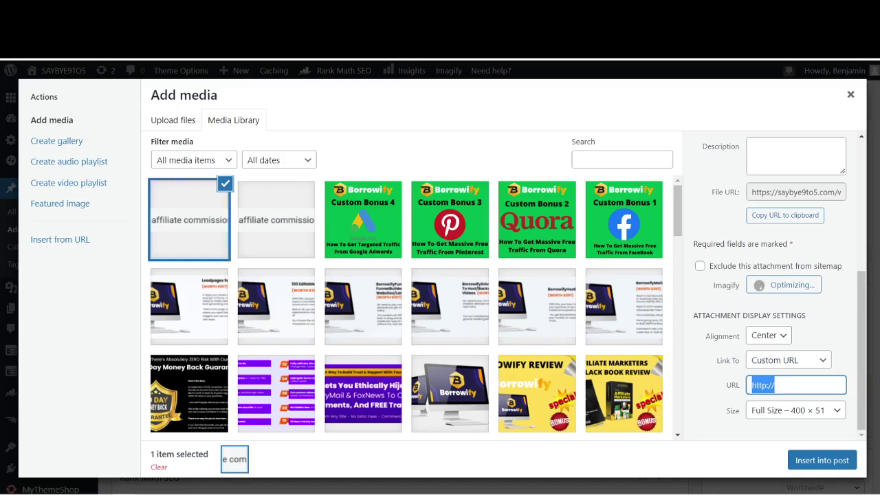
click(772, 413)
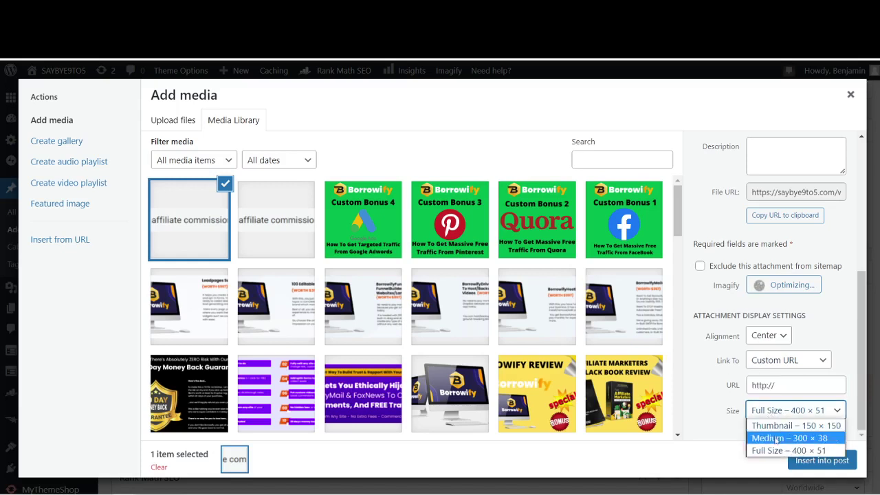
click(708, 406)
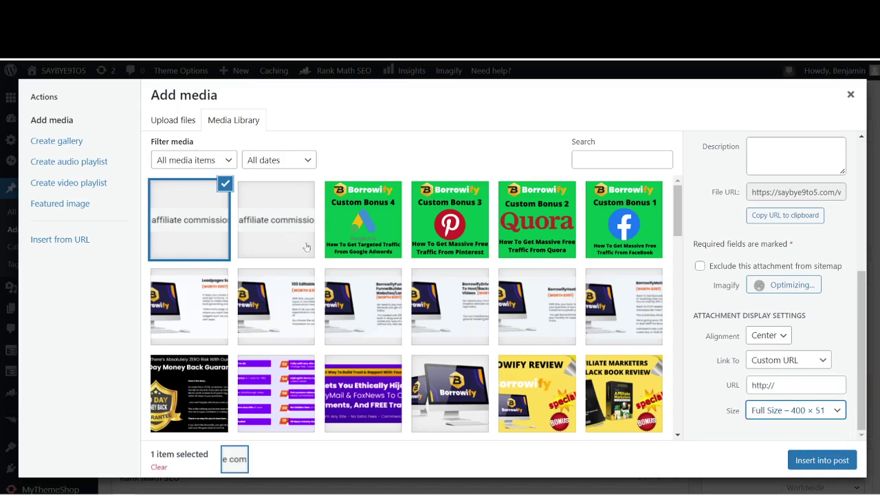
click(810, 464)
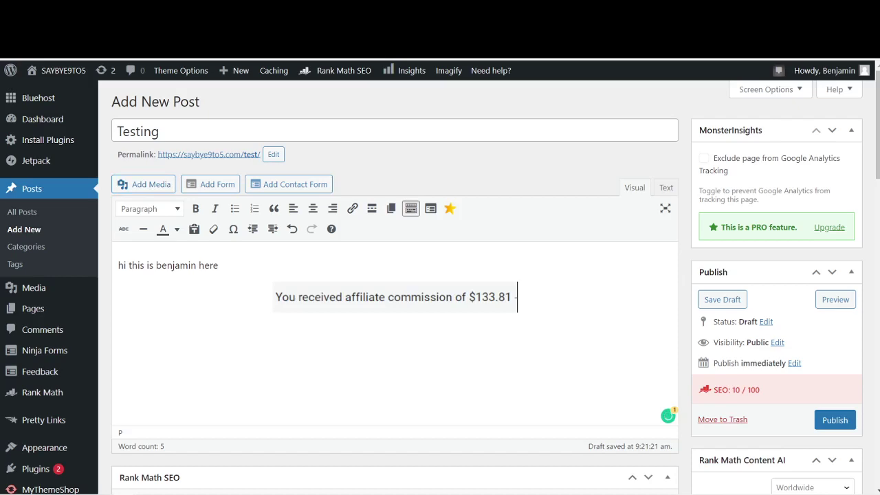
Choose the newly uploaded 123 image from the media library and set its alt text to "affiliate commission"
click(144, 183)
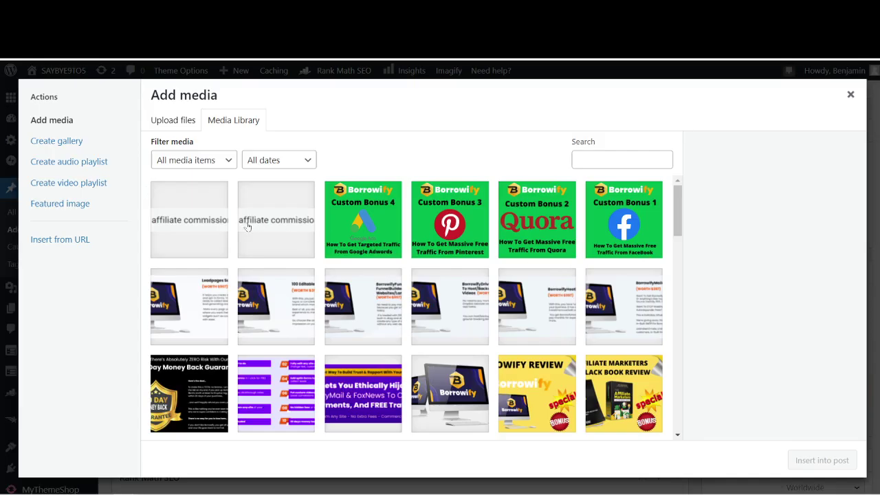
click(211, 222)
scroll(753, 274, down, 4)
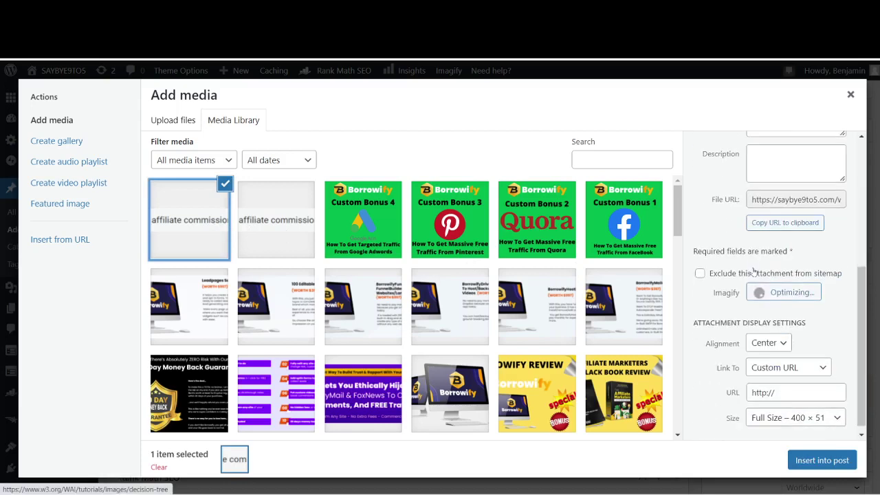
scroll(756, 273, up, 3)
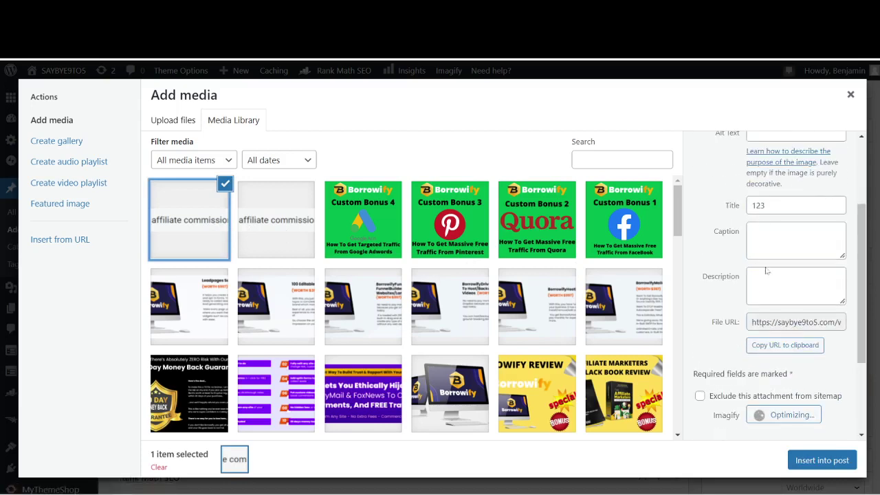
scroll(766, 270, up, 2)
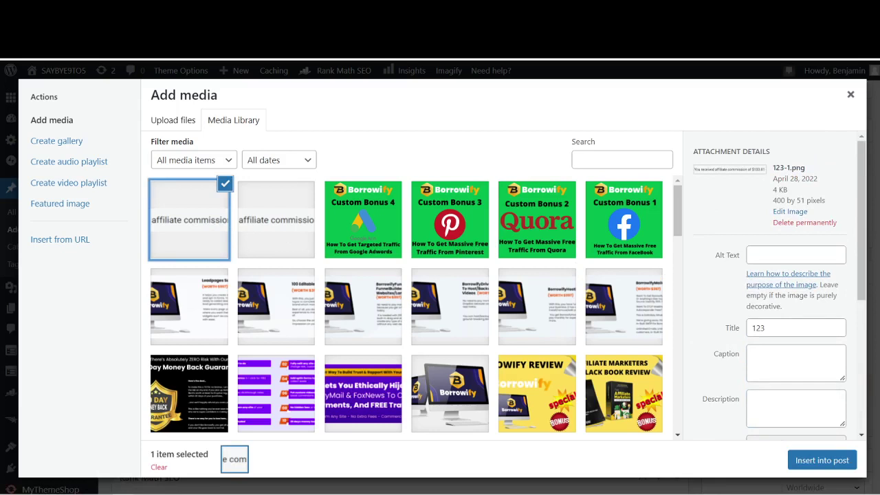
click(796, 255)
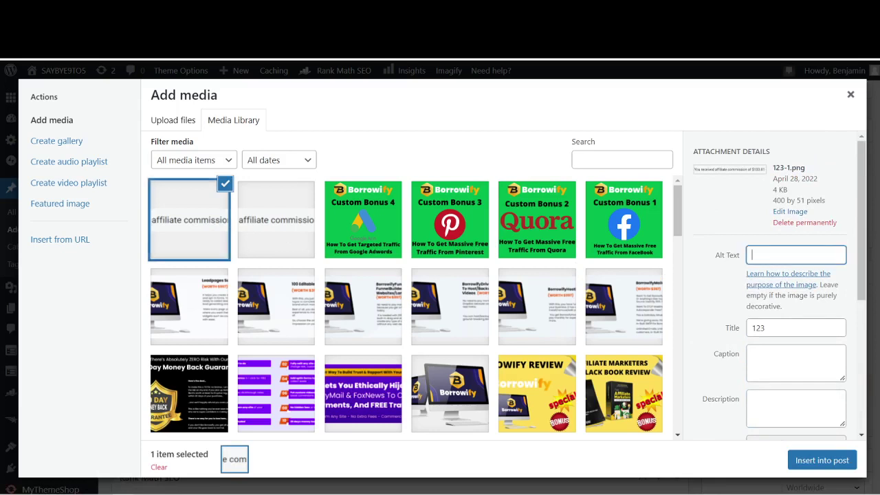
text(affiliate commiss)
key(BackSpace)
text(ion)
Set the image's description to "affiliate commission earned in one morning" and insert the image into the post
scroll(788, 339, down, 2)
click(796, 283)
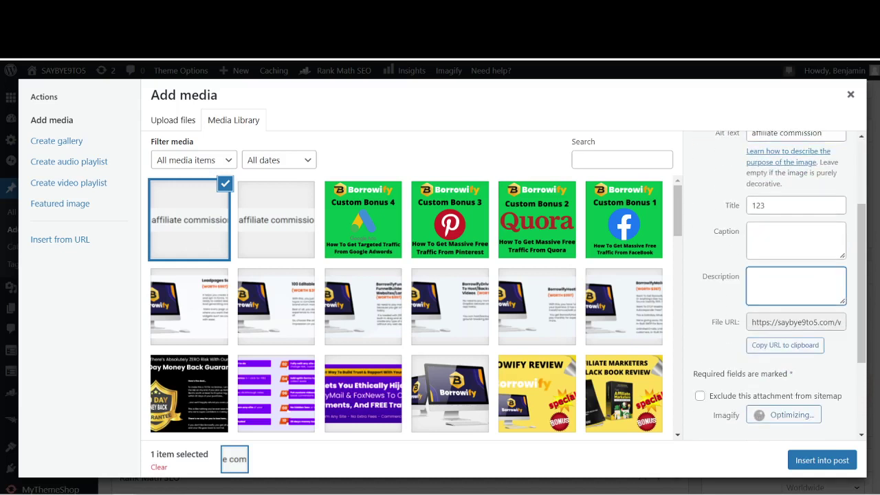
text(affiliate commission earned in o)
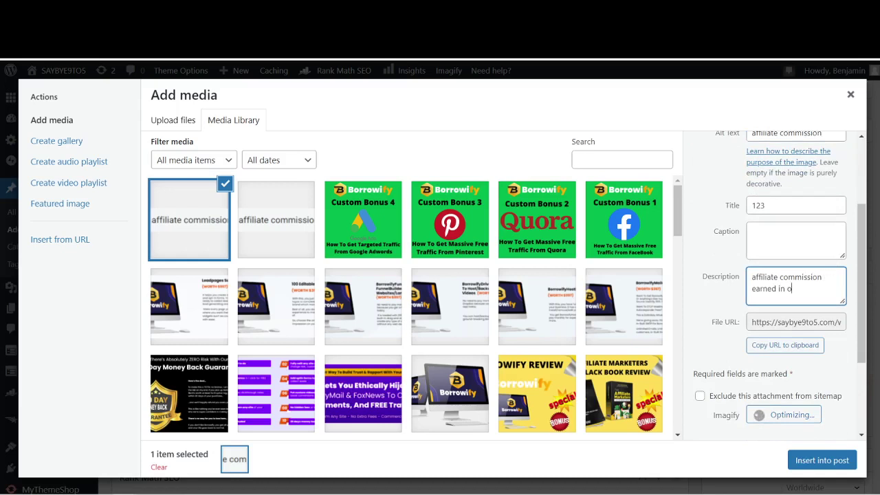
text(ne day)
key(BackSpace)
key(BackSpace)
key(BackSpace)
text(morning)
click(821, 462)
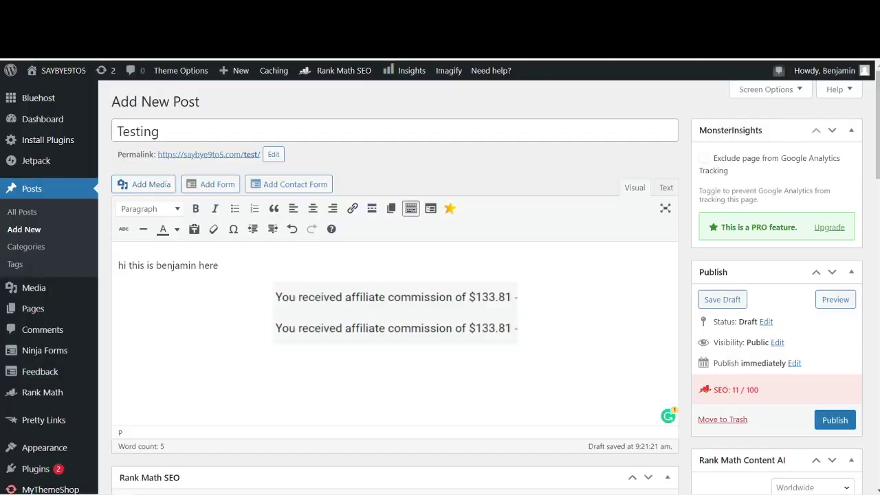
Delete the first of the two identical images from the post body
click(517, 297)
key(BackSpace)
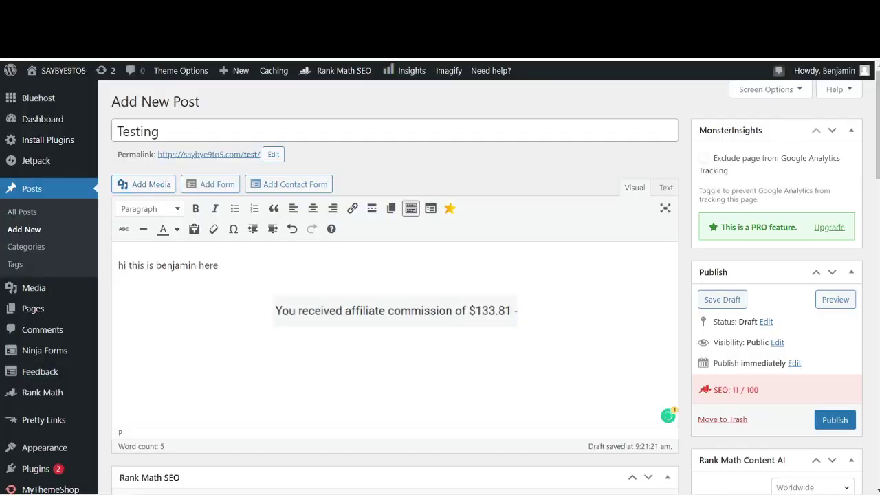